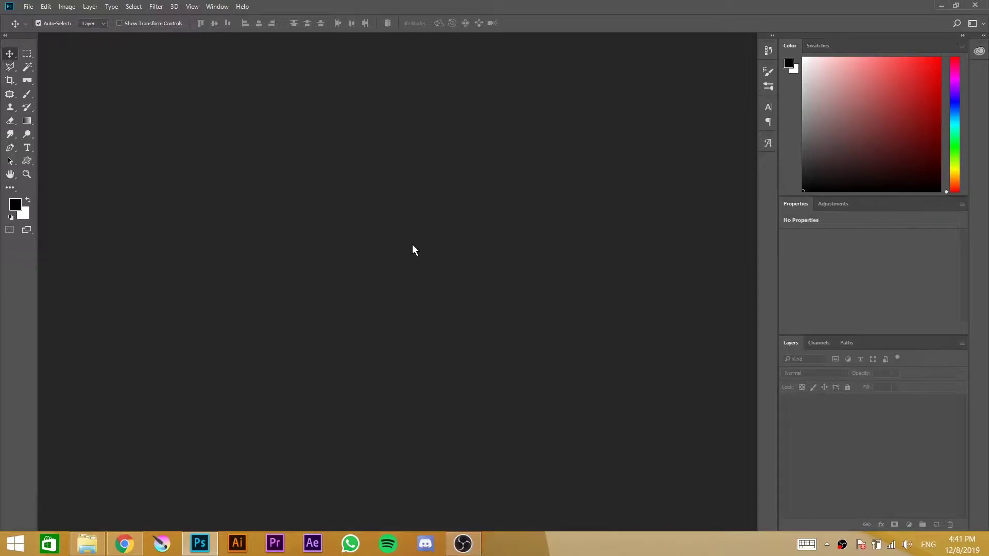
Step: Create a new blank document 3600 by 3600 pixels at 300 pixels/inch with a white background
{"action": "key", "text": "ctrl+n"}
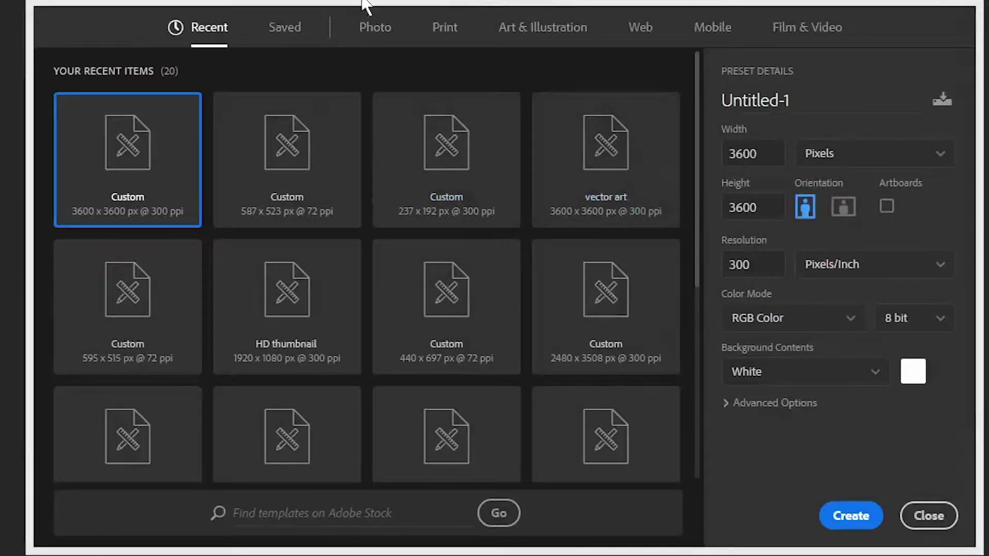
{"action": "left_click", "coordinate": [391, 41]}
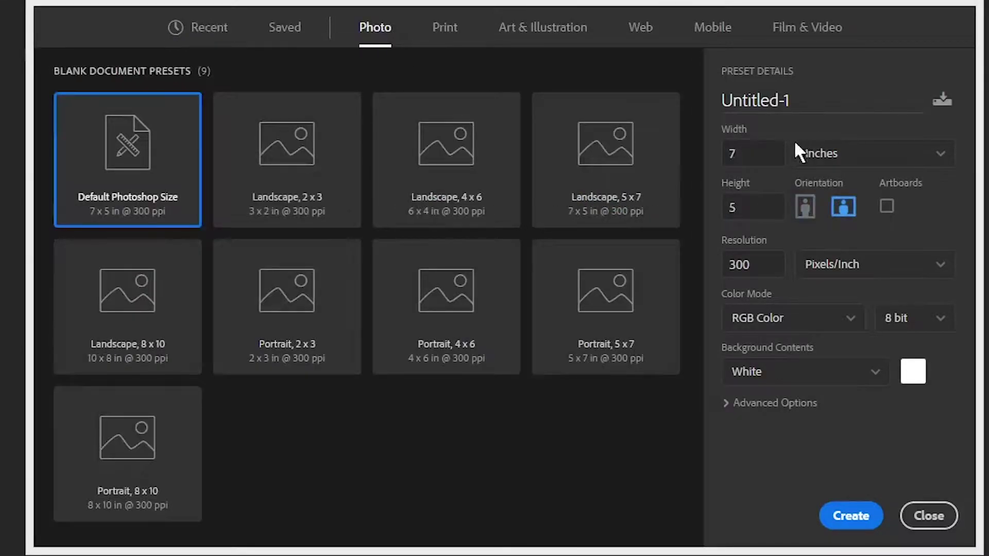
{"action": "left_click", "coordinate": [837, 152]}
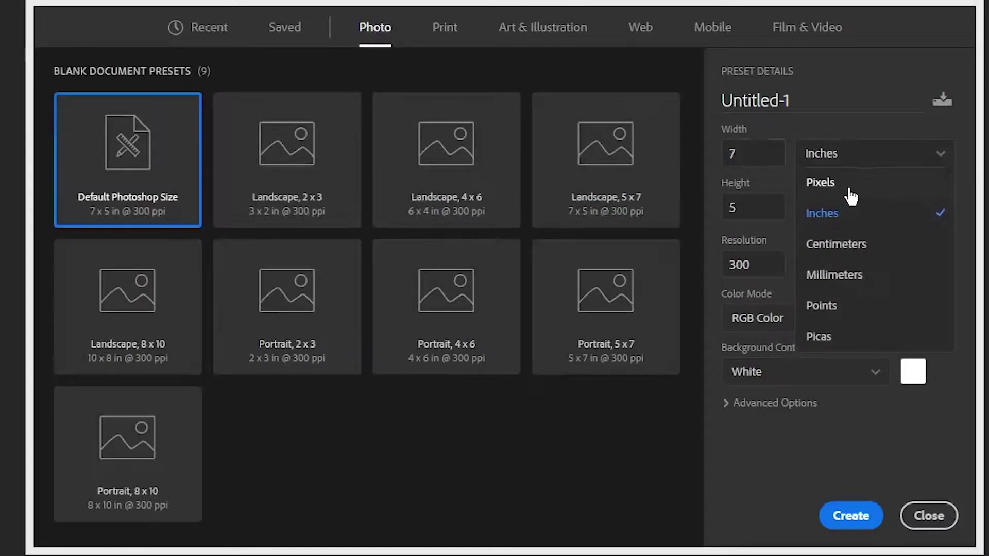
{"action": "left_click", "coordinate": [813, 189]}
{"action": "double_click", "coordinate": [761, 155]}
{"action": "key", "text": "BackSpace"}
{"action": "type", "text": "3"}
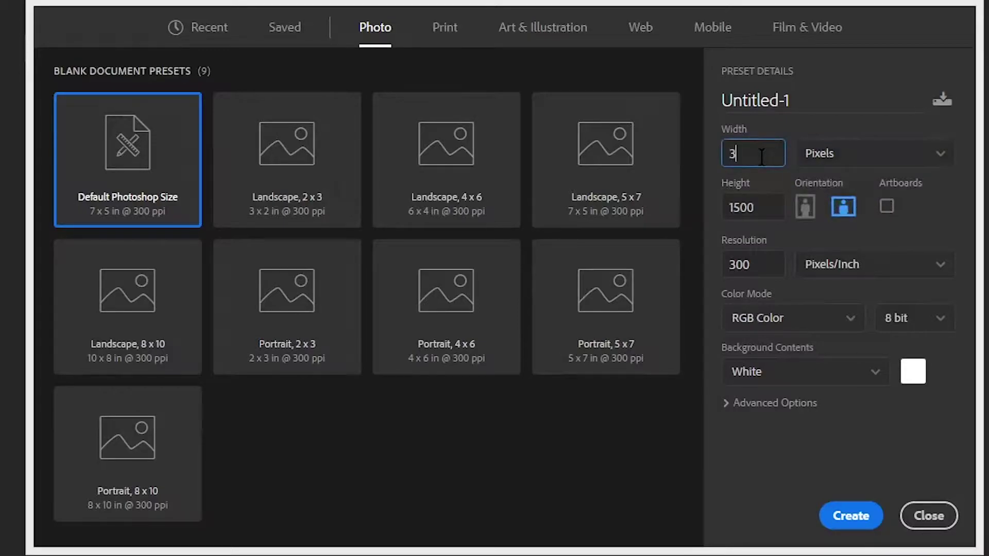
{"action": "type", "text": "600"}
{"action": "double_click", "coordinate": [759, 206]}
{"action": "key", "text": "BackSpace"}
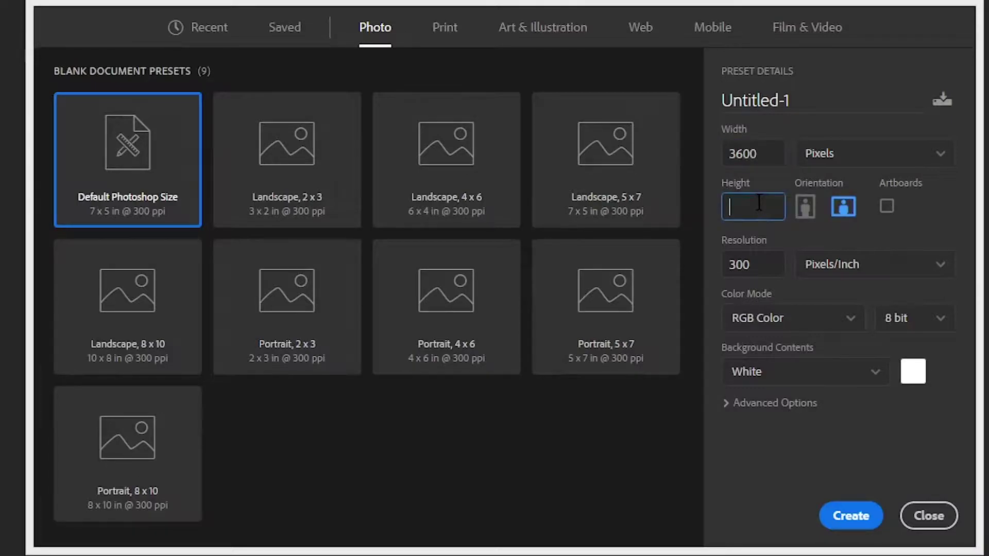
{"action": "type", "text": "3600"}
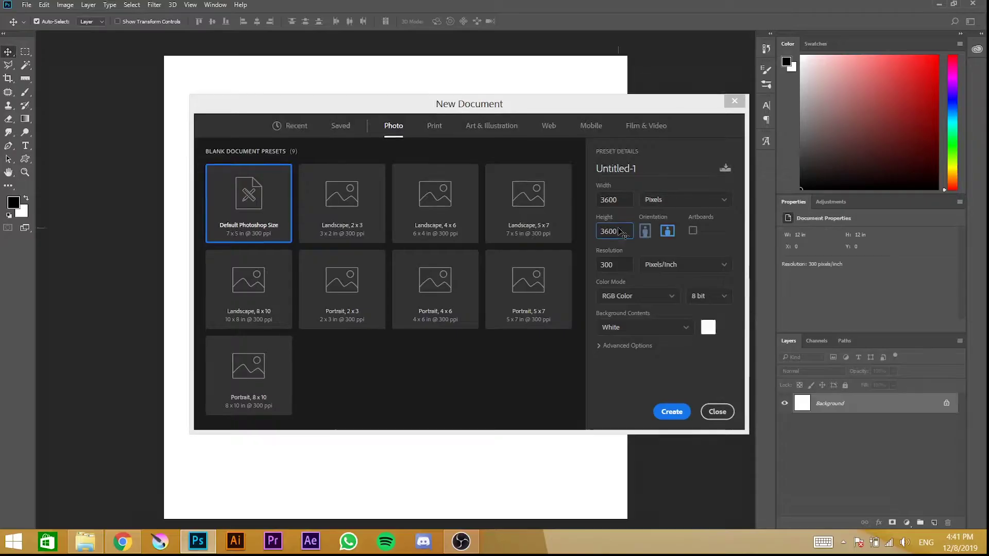
{"action": "key", "text": "Return"}
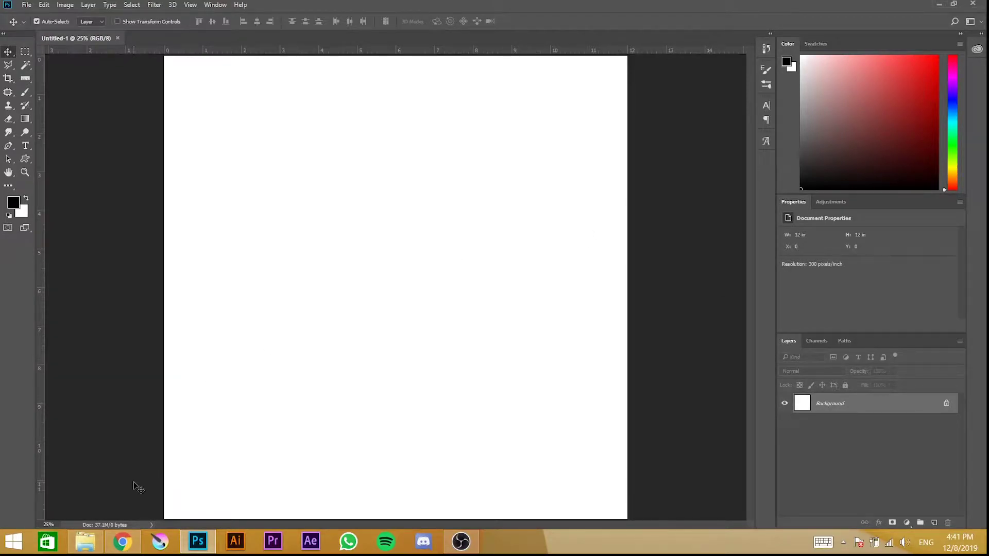
Step: Place the photo 20180125_191912 from the Pictures folder onto the blank canvas
{"action": "left_click", "coordinate": [86, 546]}
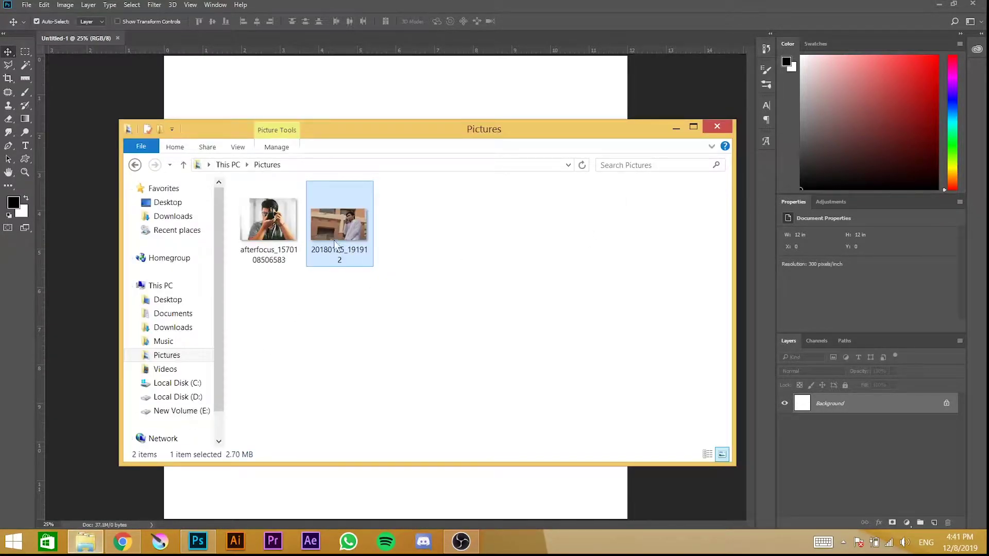
{"action": "left_click_drag", "start_coordinate": [456, 127], "coordinate": [219, 102]}
{"action": "left_click_drag", "start_coordinate": [93, 200], "coordinate": [404, 239]}
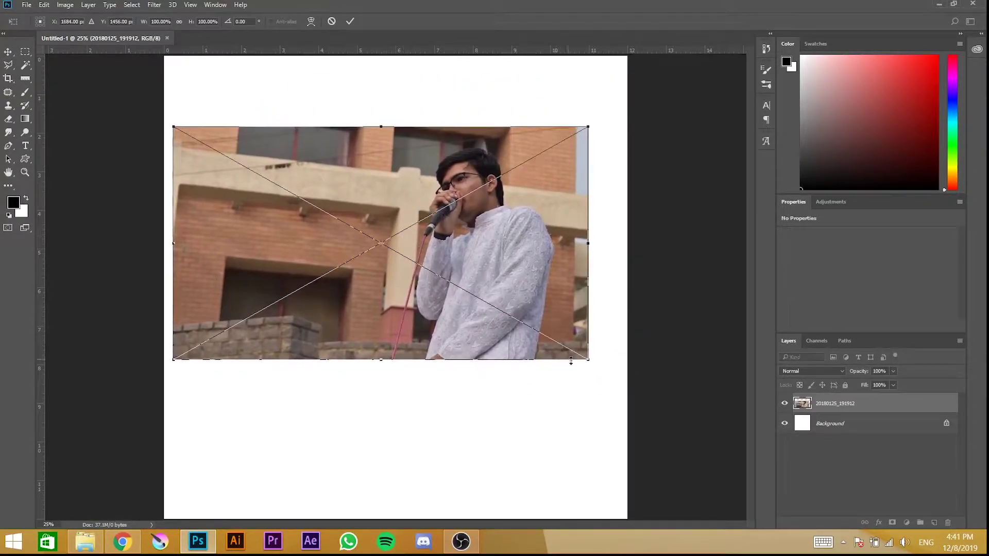
Step: Enlarge the placed photo proportionally to about 22.6 by 12.7 in and position it so the singer fills the canvas
{"action": "left_click_drag", "start_coordinate": [588, 359], "coordinate": [712, 429]}
{"action": "left_click_drag", "start_coordinate": [549, 350], "coordinate": [421, 331]}
{"action": "left_click_drag", "start_coordinate": [586, 411], "coordinate": [661, 455]}
{"action": "left_click_drag", "start_coordinate": [504, 298], "coordinate": [490, 346]}
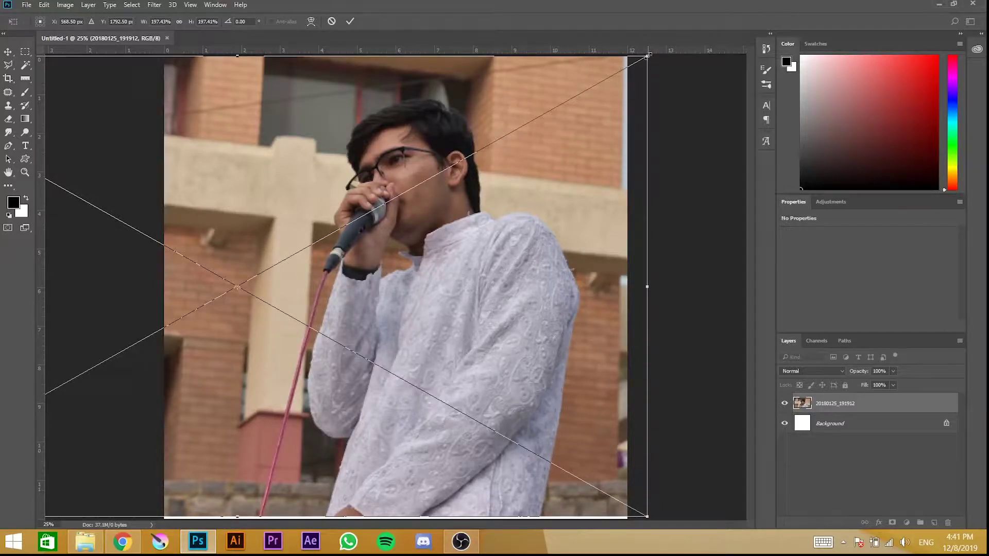
{"action": "left_click_drag", "start_coordinate": [648, 55], "coordinate": [700, 24]}
{"action": "left_click_drag", "start_coordinate": [580, 144], "coordinate": [542, 148]}
{"action": "key", "text": "Return"}
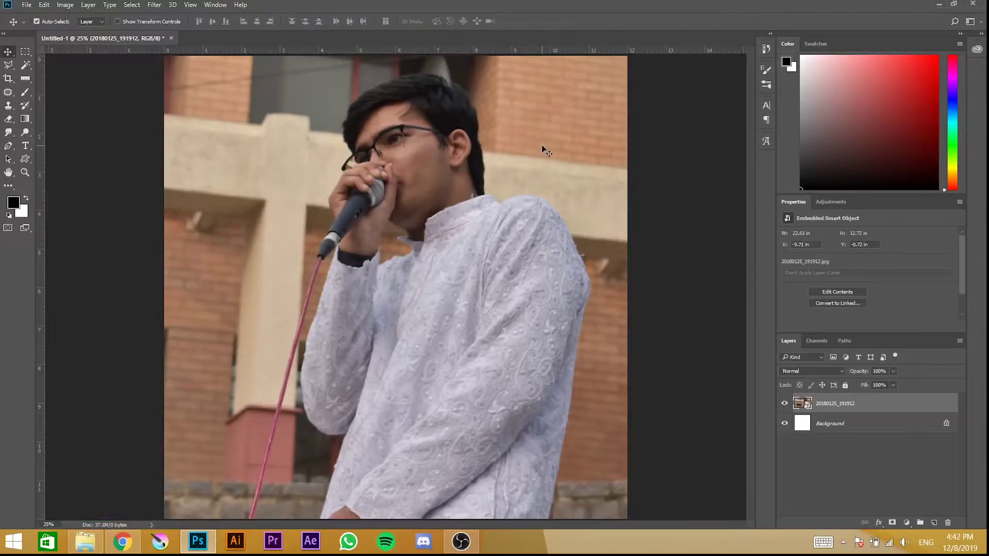
{"action": "left_click_drag", "start_coordinate": [541, 178], "coordinate": [527, 175]}
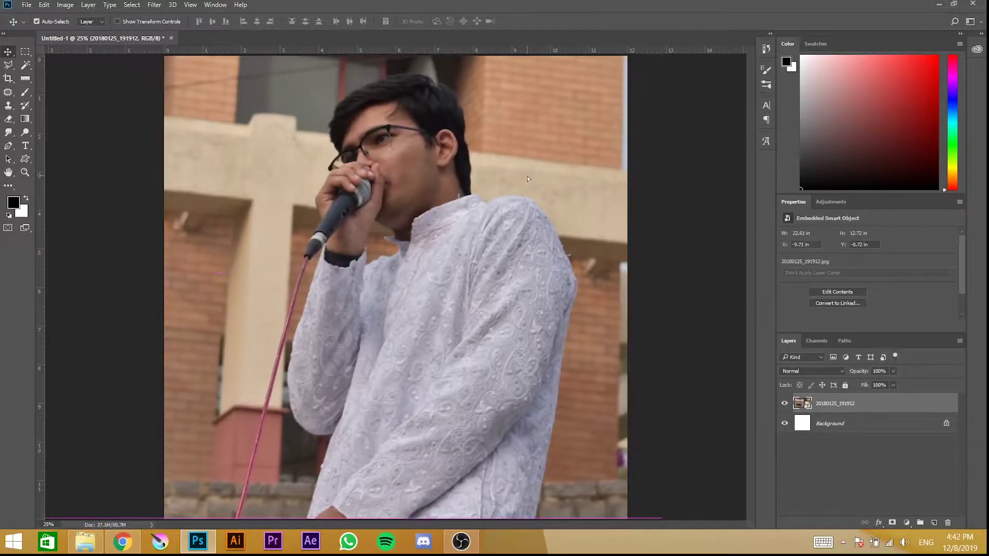
Step: Rename the photo layer to "referance" and add a new empty layer above it
{"action": "right_click", "coordinate": [849, 406]}
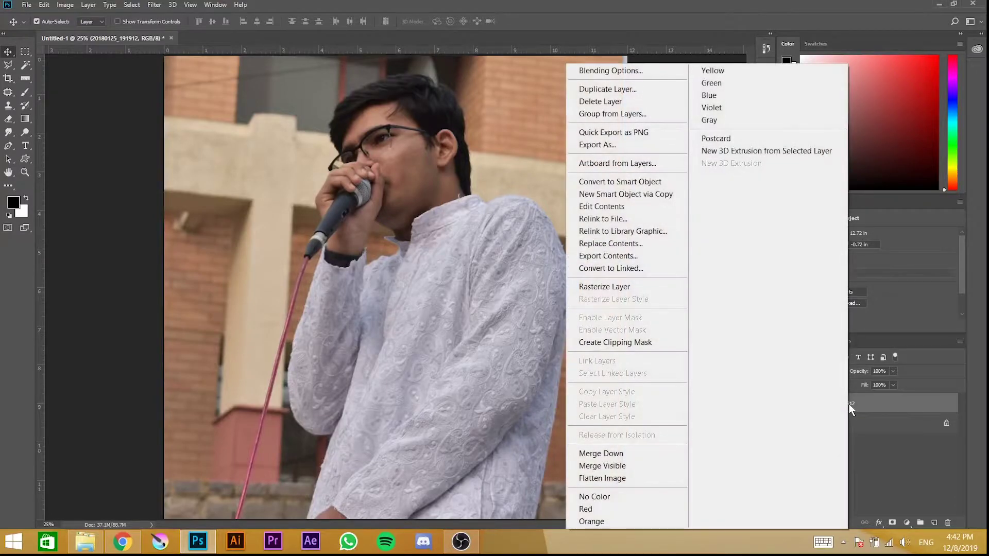
{"action": "left_click", "coordinate": [872, 403]}
{"action": "double_click", "coordinate": [841, 405]}
{"action": "type", "text": "referance"}
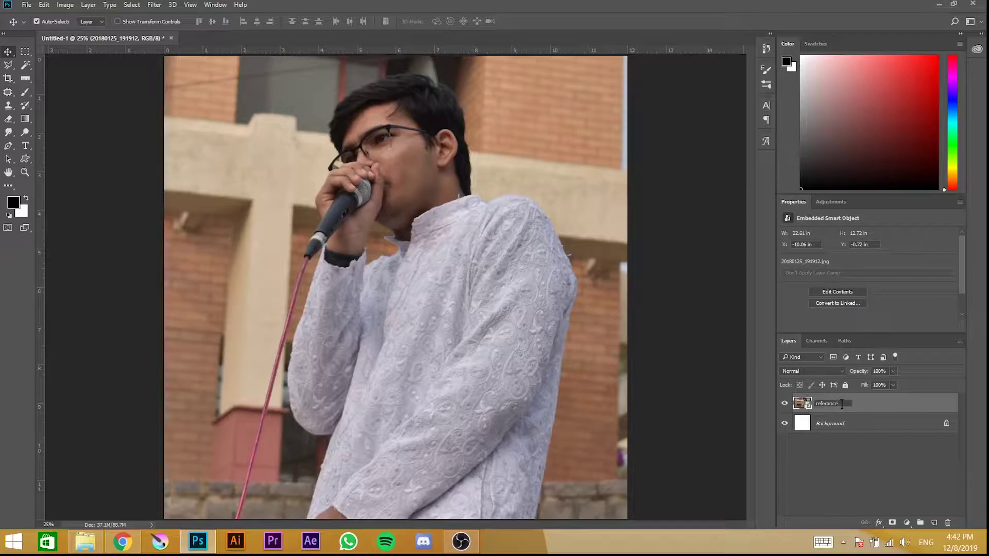
{"action": "key", "text": "Return"}
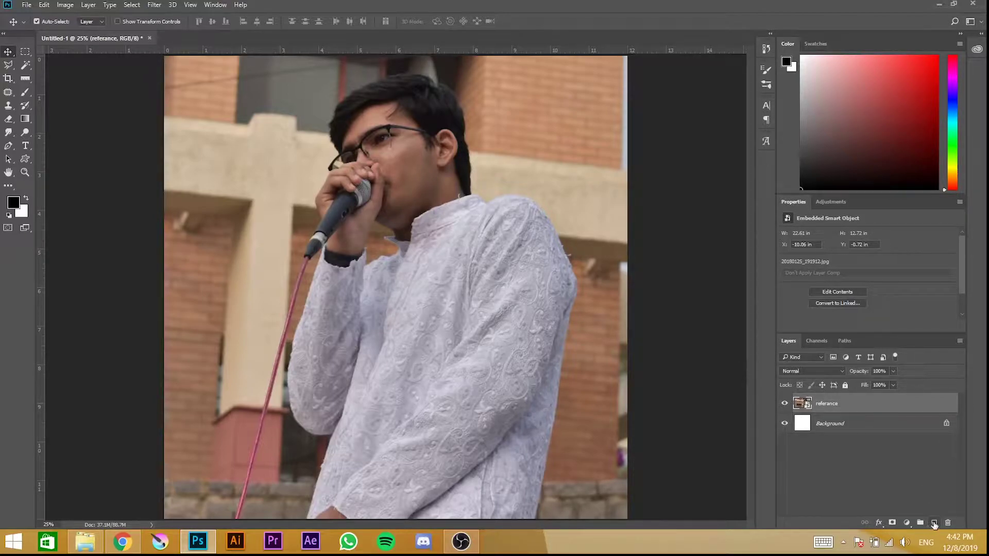
{"action": "left_click", "coordinate": [934, 524]}
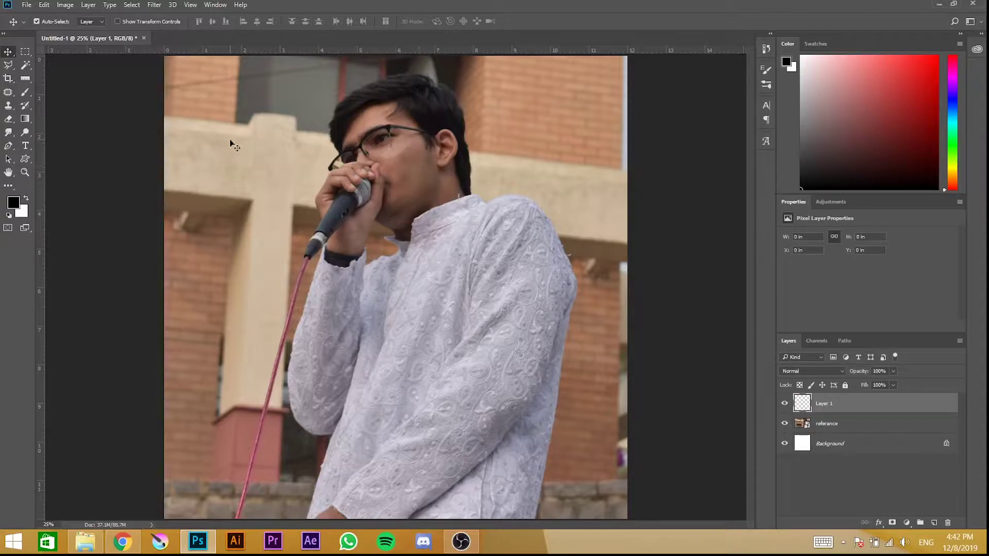
Step: Set the Brush tool's size to 9 px
{"action": "left_click", "coordinate": [25, 93]}
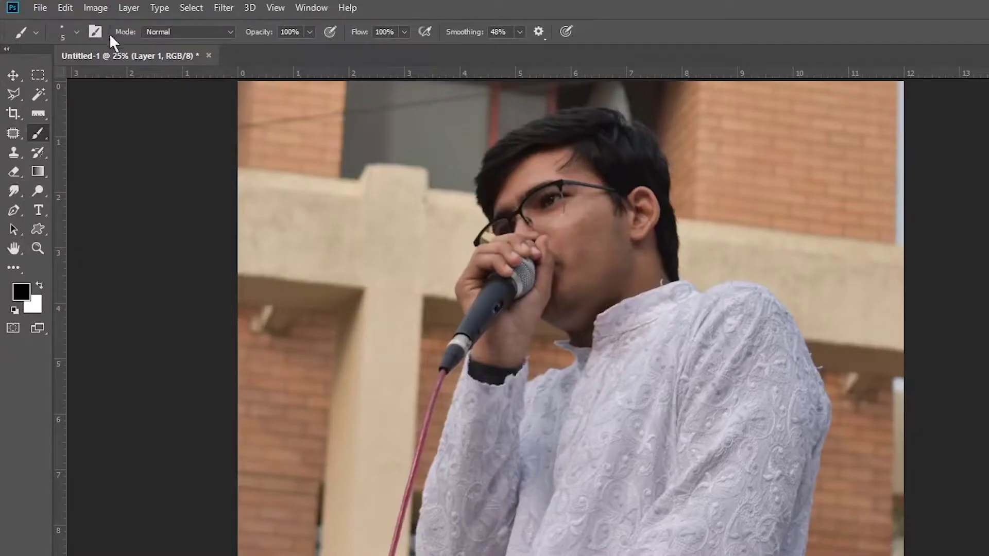
{"action": "left_click", "coordinate": [76, 32]}
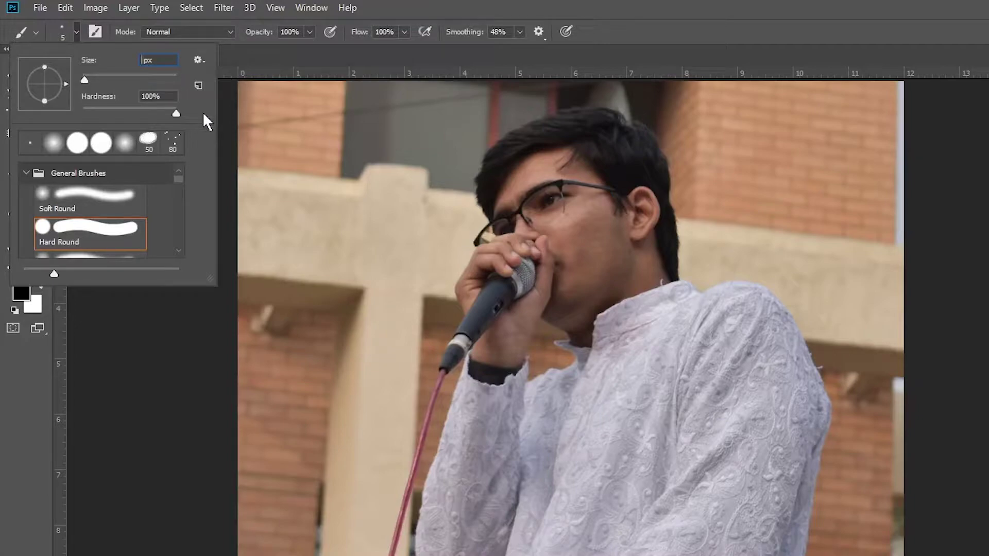
{"action": "type", "text": "9"}
{"action": "left_click", "coordinate": [230, 119]}
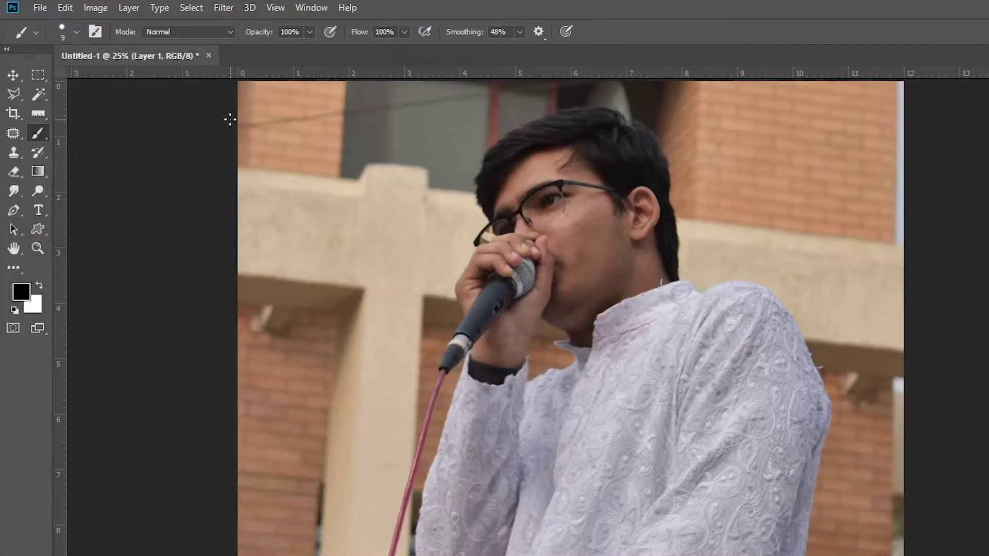
{"action": "left_click", "coordinate": [77, 30]}
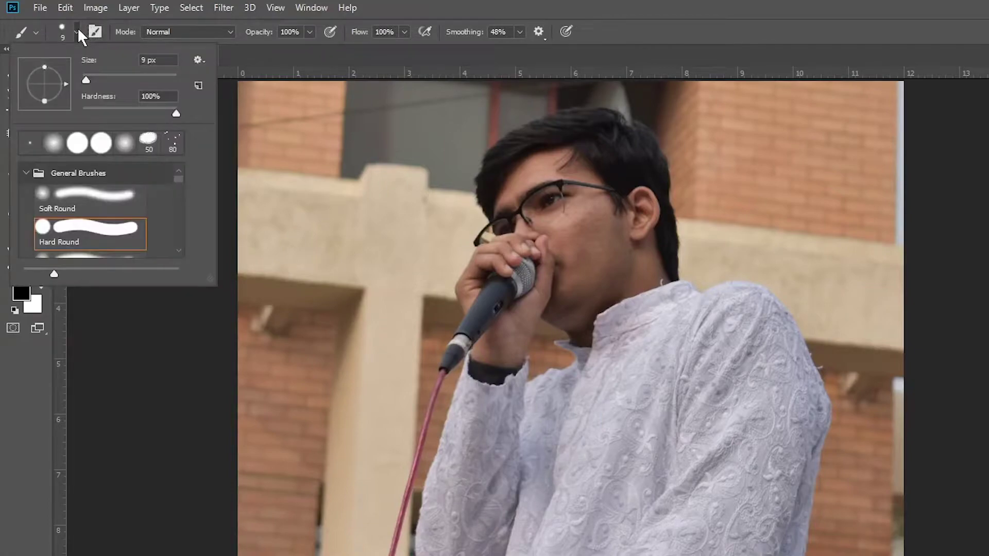
{"action": "left_click", "coordinate": [78, 31]}
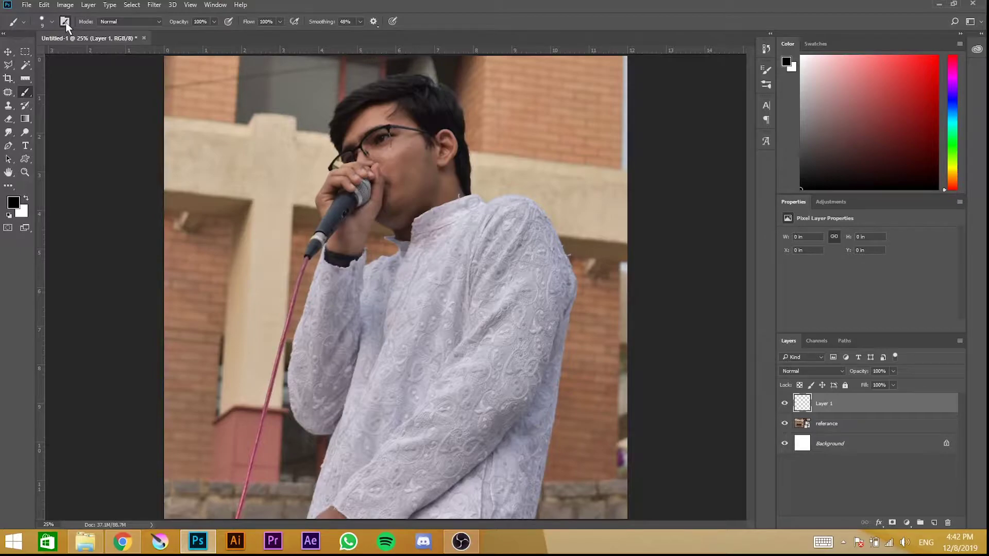
Step: Turn on Shape Dynamics for the brush with the size jitter controlled by Pen Pressure
{"action": "left_click", "coordinate": [65, 23]}
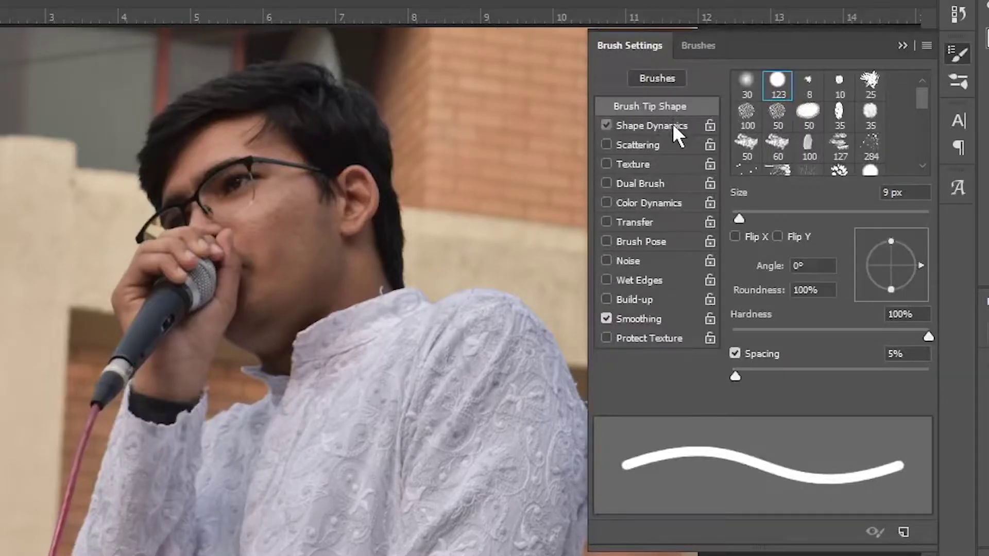
{"action": "left_click", "coordinate": [613, 107]}
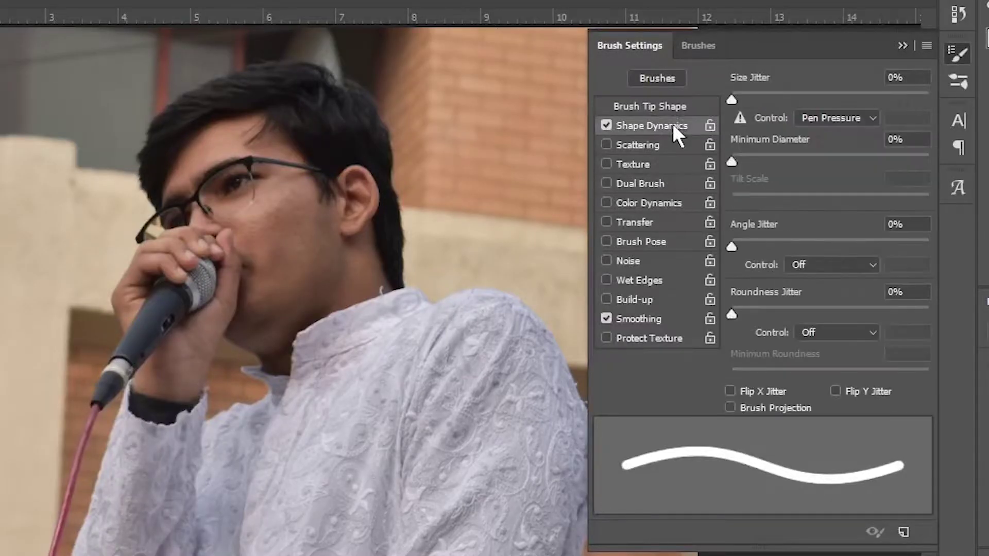
{"action": "left_click", "coordinate": [874, 116]}
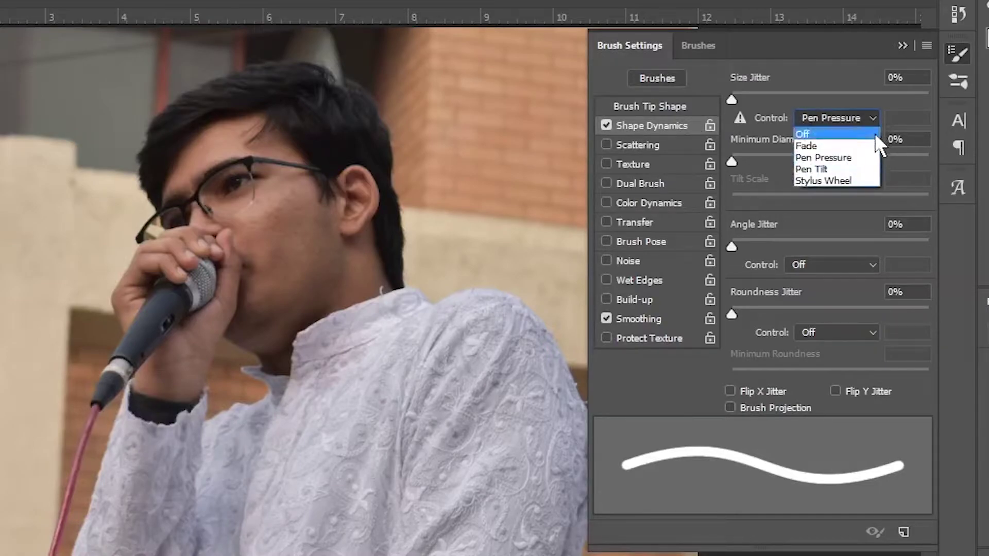
{"action": "left_click", "coordinate": [859, 158]}
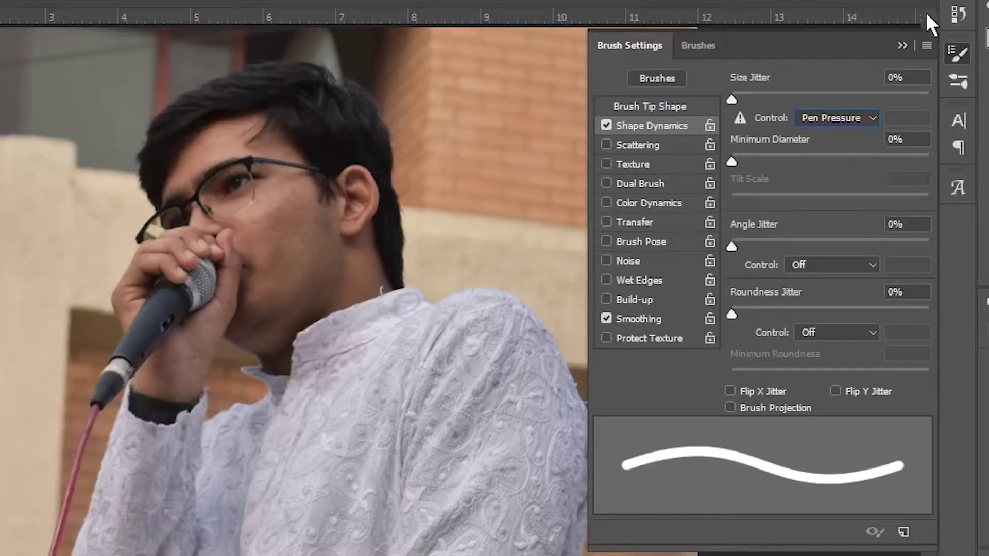
{"action": "left_click", "coordinate": [902, 46]}
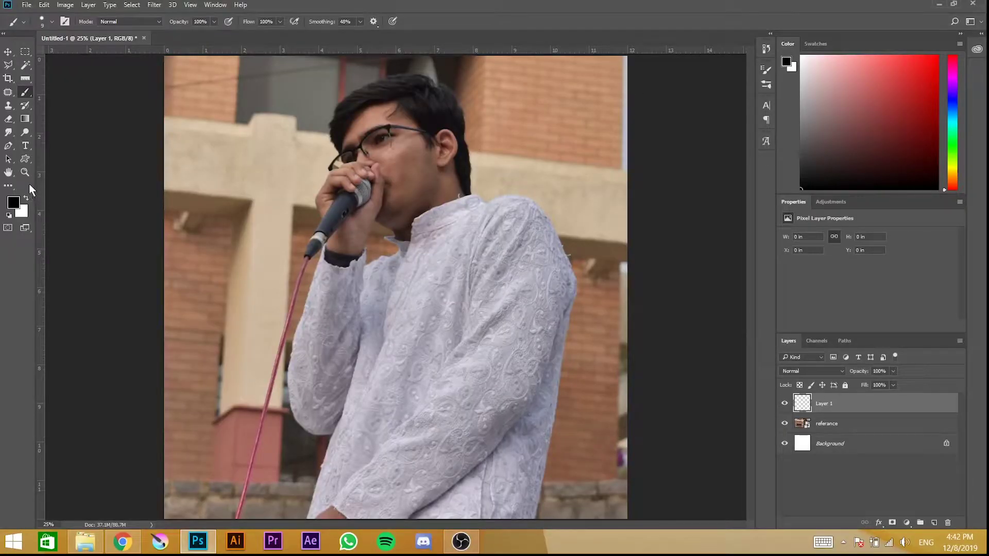
Step: Switch to the Pen tool and set the opacity of the "referance" layer to 50%
{"action": "left_click", "coordinate": [9, 147]}
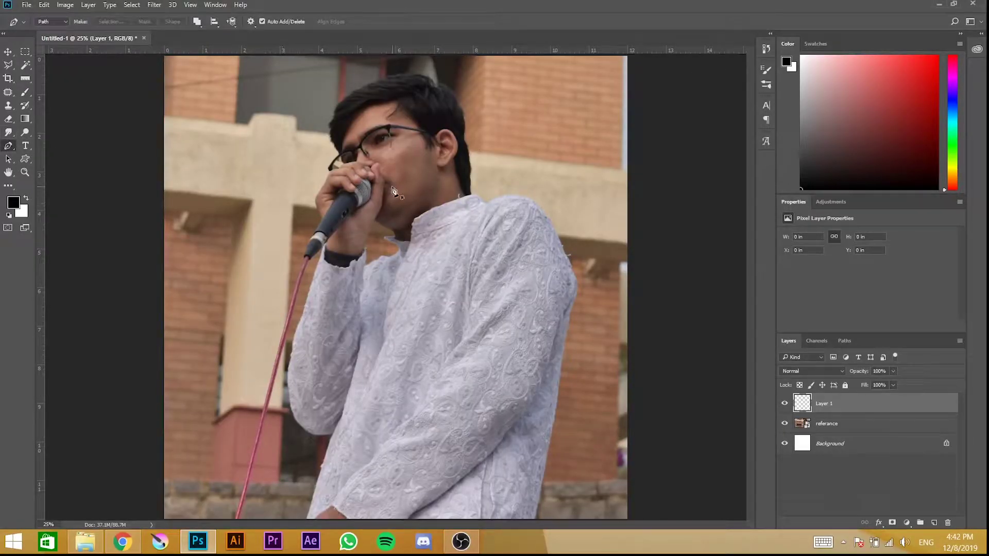
{"action": "scroll", "coordinate": [394, 191], "scroll_direction": "up", "scroll_amount": 3}
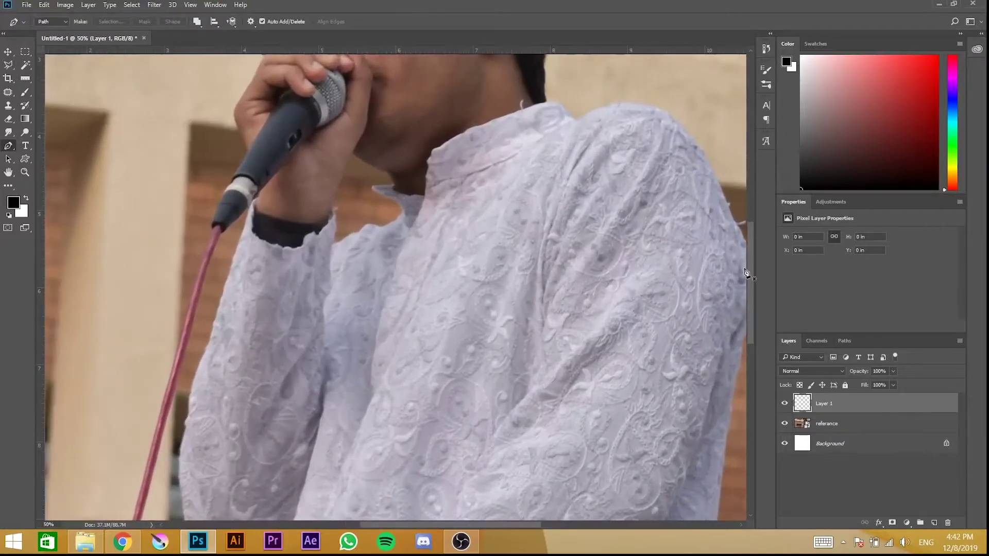
{"action": "left_click", "coordinate": [824, 427]}
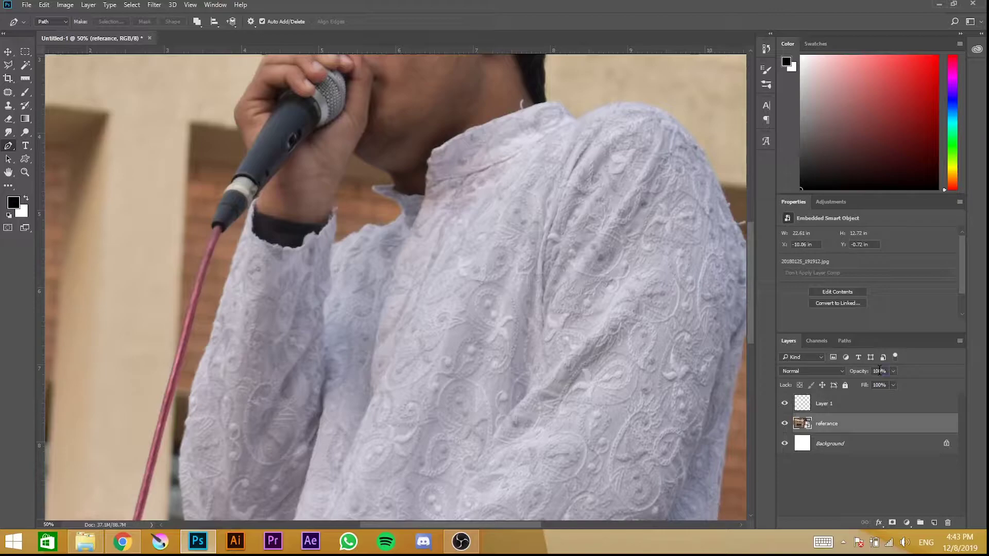
{"action": "type", "text": "5"}
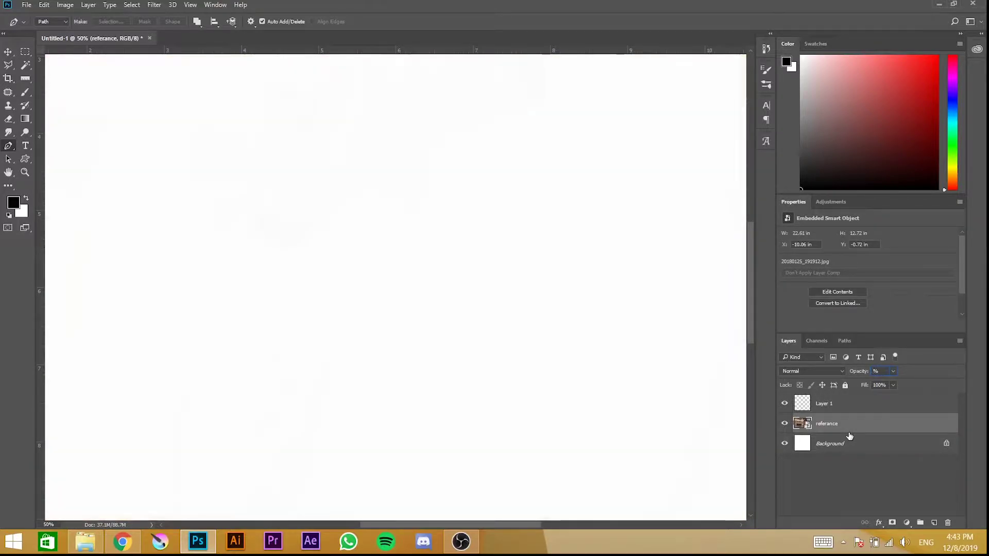
{"action": "type", "text": "0"}
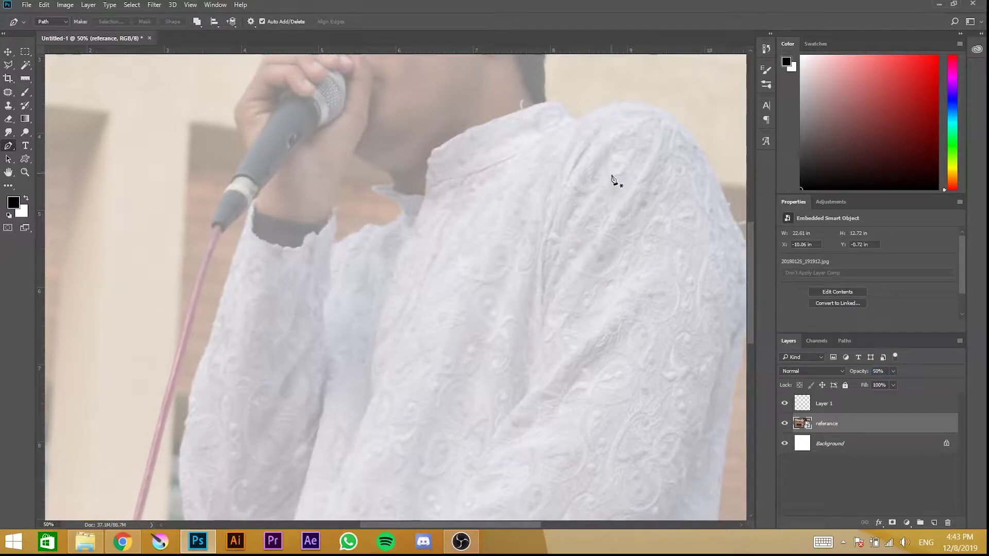
Step: Draw a curved Pen path from the dip beside the collar over the shoulder and down the upper back edge of the shirt
{"action": "scroll", "coordinate": [614, 180], "scroll_direction": "up", "scroll_amount": 5}
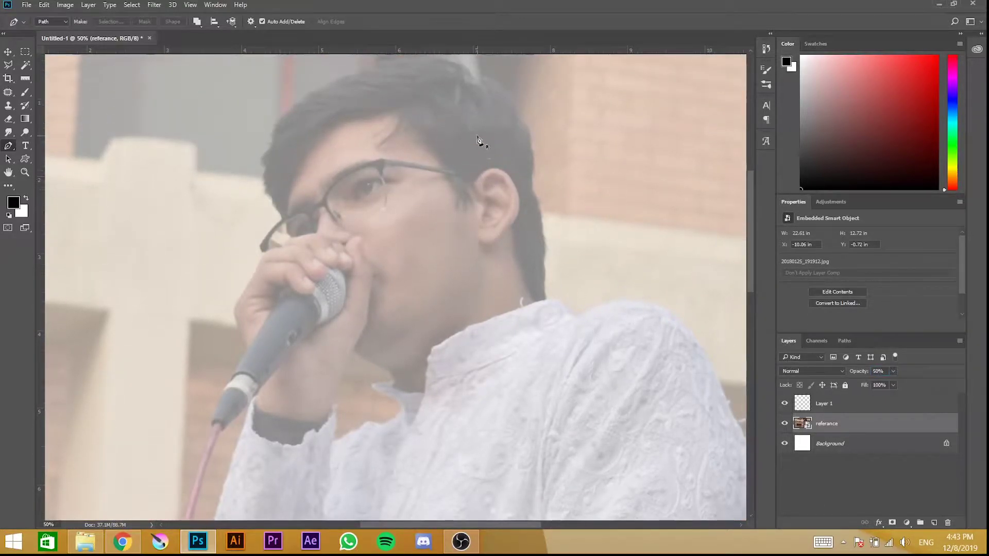
{"action": "scroll", "coordinate": [481, 145], "scroll_direction": "up", "scroll_amount": 2}
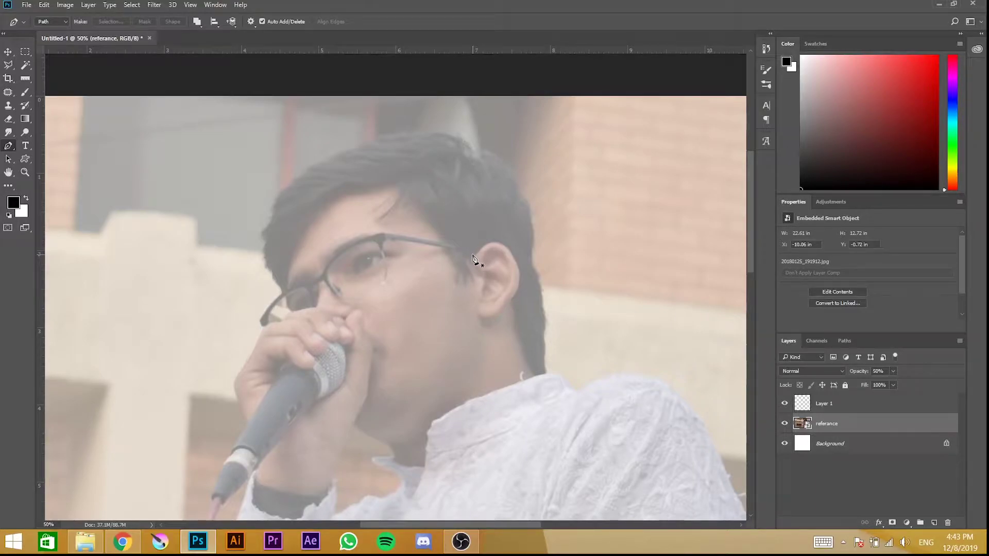
{"action": "scroll", "coordinate": [474, 258], "scroll_direction": "down", "scroll_amount": 3}
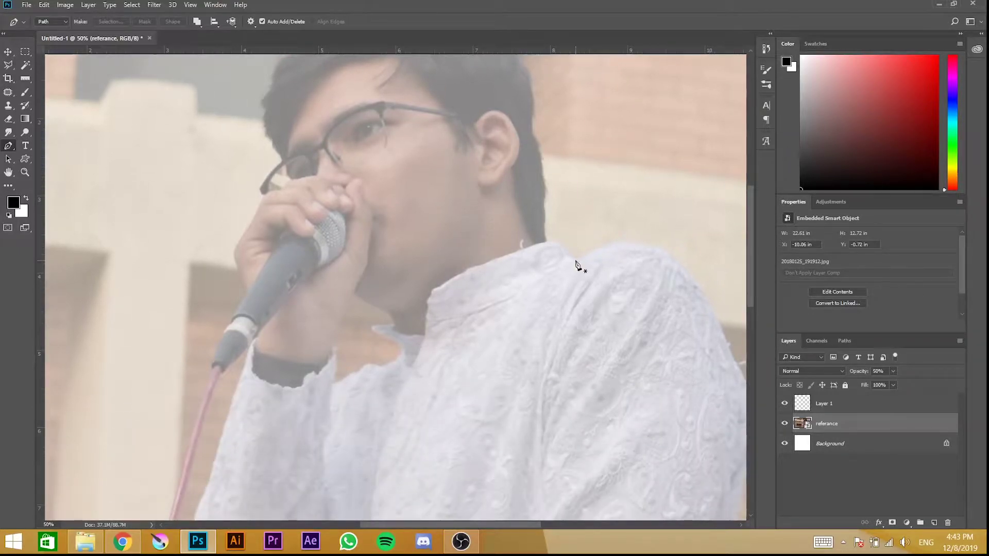
{"action": "left_click", "coordinate": [578, 260]}
{"action": "left_click_drag", "start_coordinate": [670, 255], "coordinate": [708, 294]}
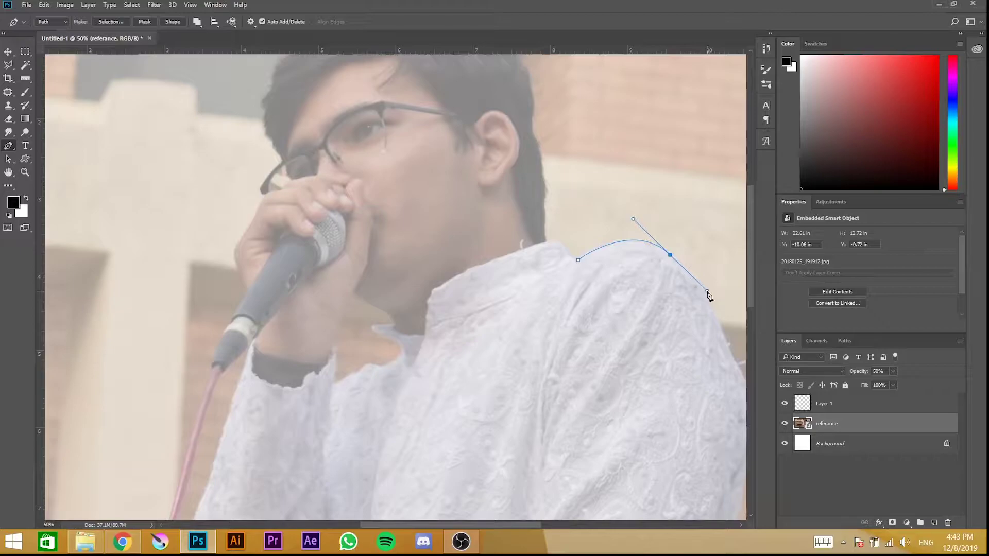
{"action": "scroll", "coordinate": [709, 294], "scroll_direction": "right", "scroll_amount": 2}
{"action": "left_click_drag", "start_coordinate": [644, 322], "coordinate": [651, 336]}
{"action": "left_click_drag", "start_coordinate": [670, 379], "coordinate": [672, 484]}
{"action": "left_click", "coordinate": [682, 410], "text": "alt"}
{"action": "left_click", "coordinate": [681, 449]}
Step: Continue the path down the back edge of the shirt to just past the photo's lower edge
{"action": "scroll", "coordinate": [668, 503], "scroll_direction": "down", "scroll_amount": 4}
{"action": "left_click_drag", "start_coordinate": [658, 360], "coordinate": [639, 385]}
{"action": "left_click", "coordinate": [651, 406]}
{"action": "scroll", "coordinate": [652, 382], "scroll_direction": "down", "scroll_amount": 3}
{"action": "scroll", "coordinate": [625, 428], "scroll_direction": "down", "scroll_amount": 1}
{"action": "left_click_drag", "start_coordinate": [620, 421], "coordinate": [597, 434]}
{"action": "scroll", "coordinate": [610, 473], "scroll_direction": "down", "scroll_amount": 2}
Step: Stroke the back outline path on Layer 1 with the Brush and Simulate Pressure turned on, and clear the path
{"action": "key", "text": "alt+bracketright"}
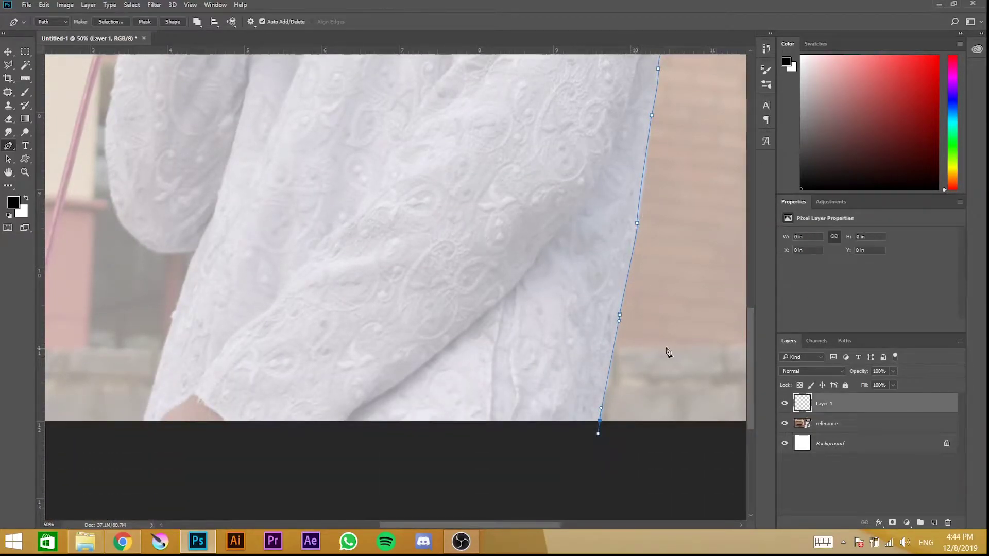
{"action": "right_click", "coordinate": [613, 353]}
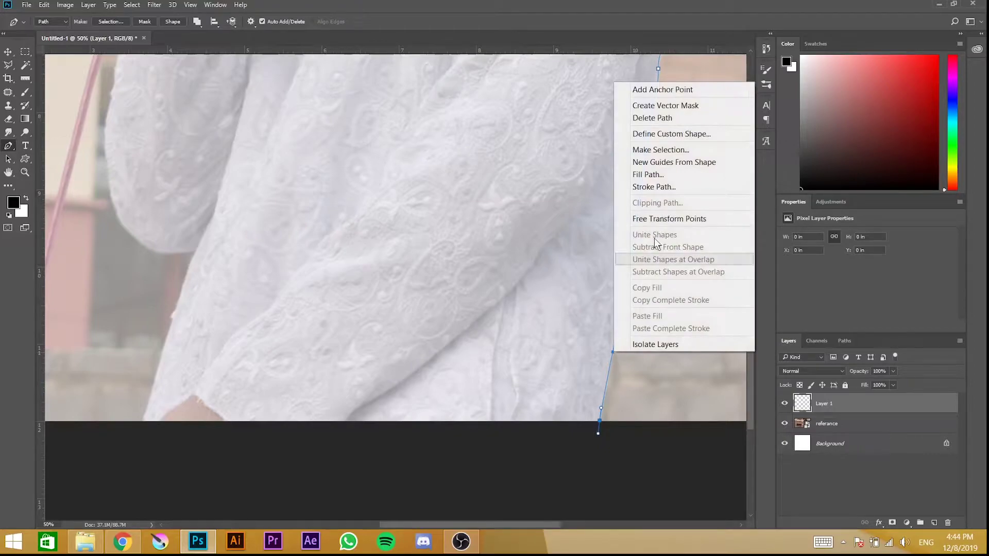
{"action": "left_click", "coordinate": [669, 187]}
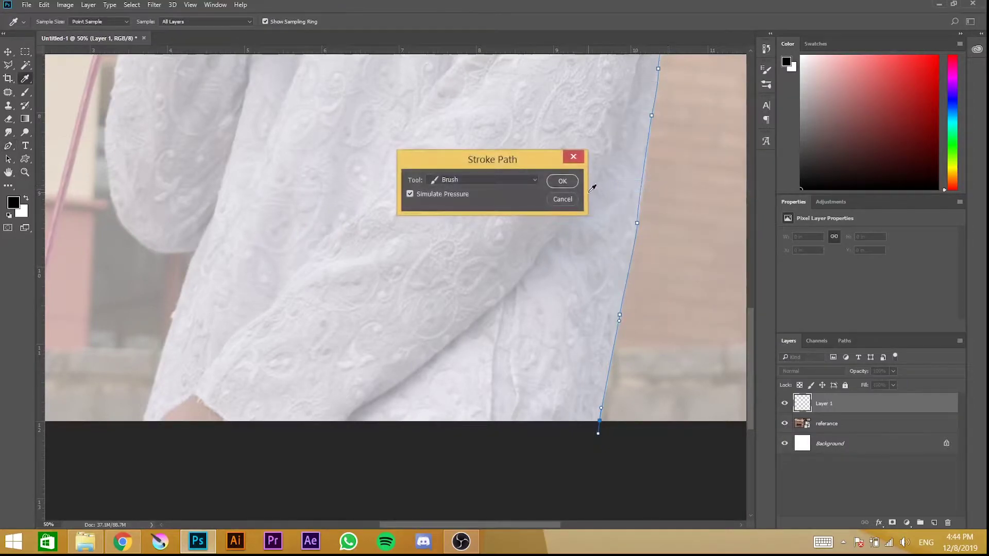
{"action": "left_click", "coordinate": [572, 181]}
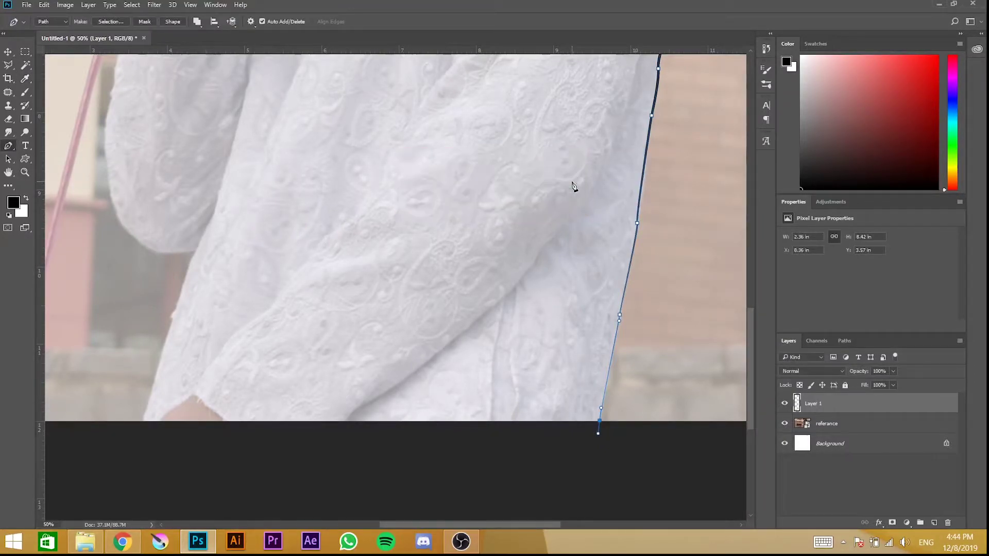
{"action": "scroll", "coordinate": [573, 186], "scroll_direction": "up", "scroll_amount": 10}
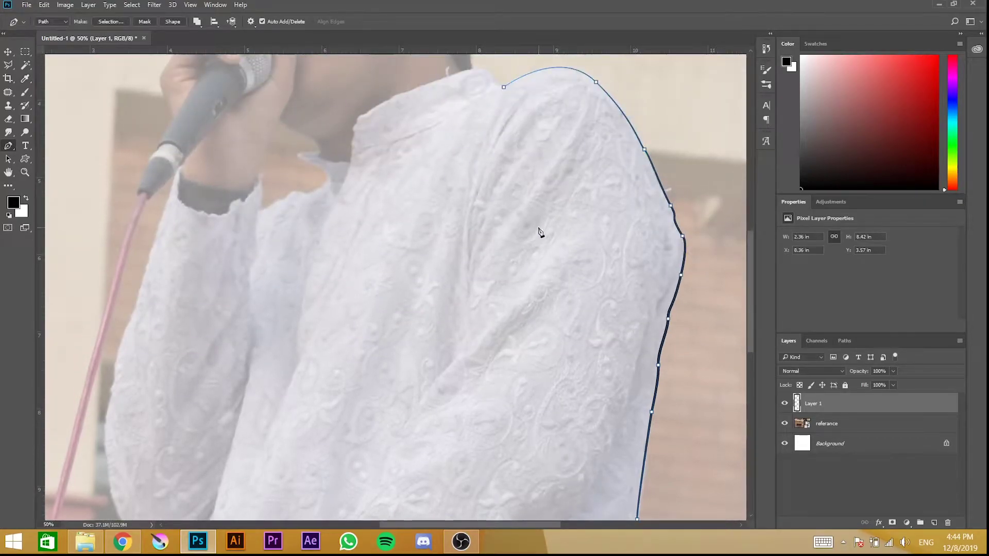
{"action": "key", "text": "Escape"}
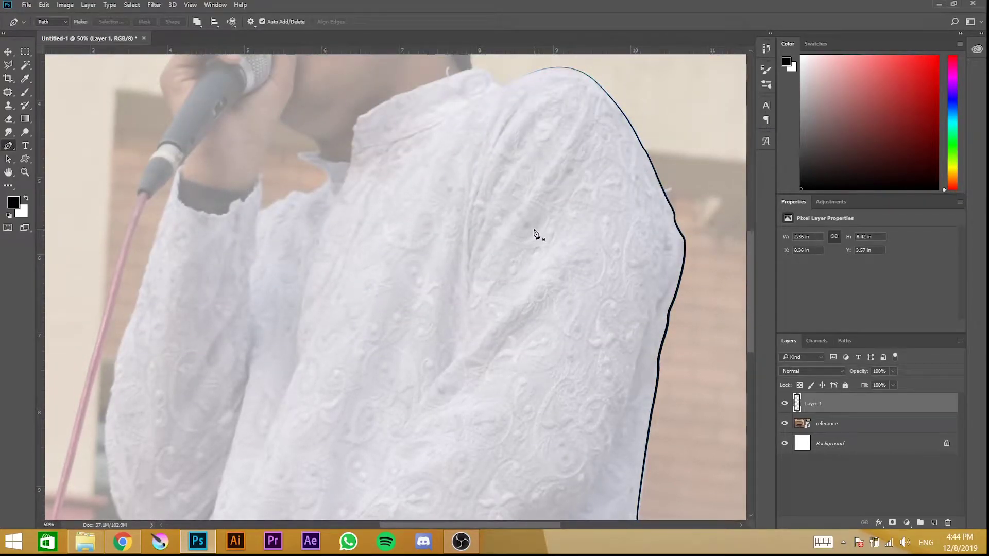
Step: Trace the dip between the collar and the shoulder with a short curved path and stroke it on Layer 1
{"action": "key", "text": "ctrl+minus"}
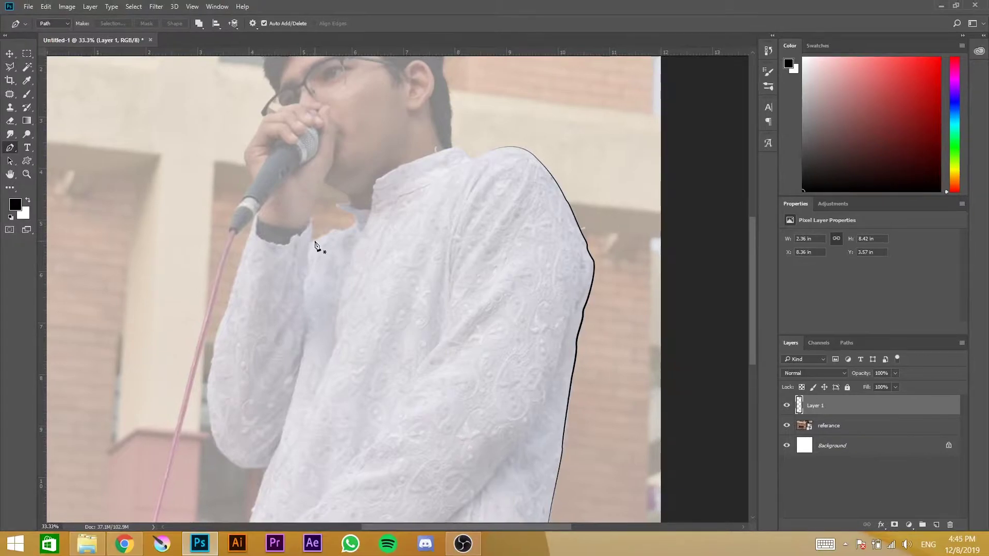
{"action": "key", "text": "ctrl+plus"}
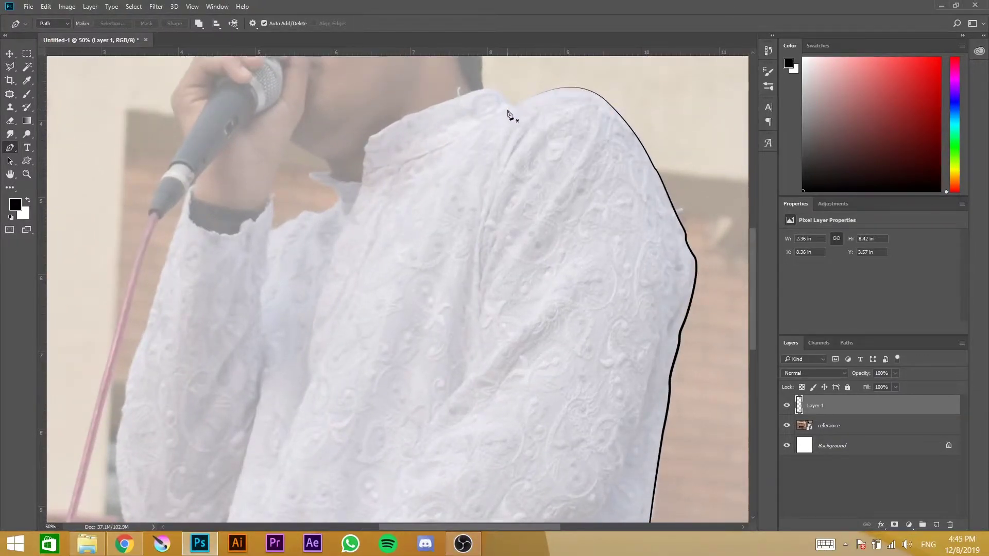
{"action": "left_click", "coordinate": [484, 88]}
{"action": "left_click_drag", "start_coordinate": [510, 106], "coordinate": [535, 93]}
{"action": "right_click", "coordinate": [522, 106]}
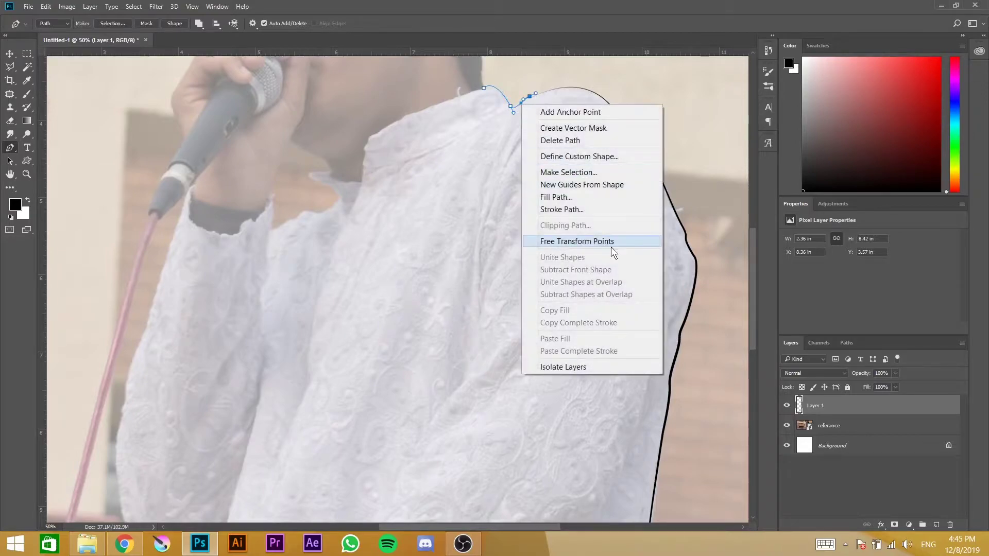
{"action": "left_click", "coordinate": [618, 205]}
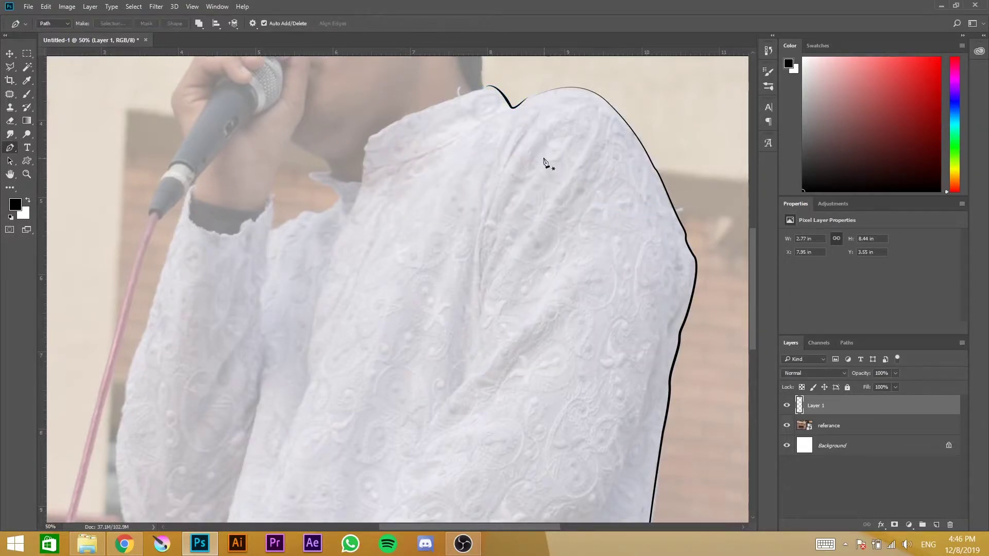
Step: Draw a Pen path along the back edge of the near sleeve, from the upper arm down to the fold against the body
{"action": "scroll", "coordinate": [544, 161], "scroll_direction": "down", "scroll_amount": 2}
{"action": "scroll", "coordinate": [514, 157], "scroll_direction": "up", "scroll_amount": 1}
{"action": "scroll", "coordinate": [474, 82], "scroll_direction": "up", "scroll_amount": 4}
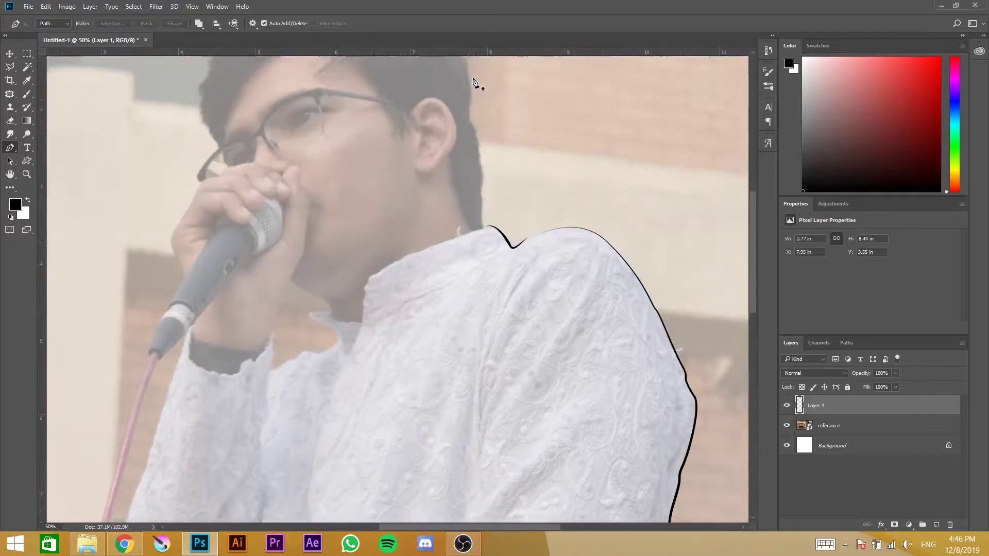
{"action": "scroll", "coordinate": [415, 344], "scroll_direction": "down", "scroll_amount": 2}
{"action": "scroll", "coordinate": [499, 320], "scroll_direction": "down", "scroll_amount": 8}
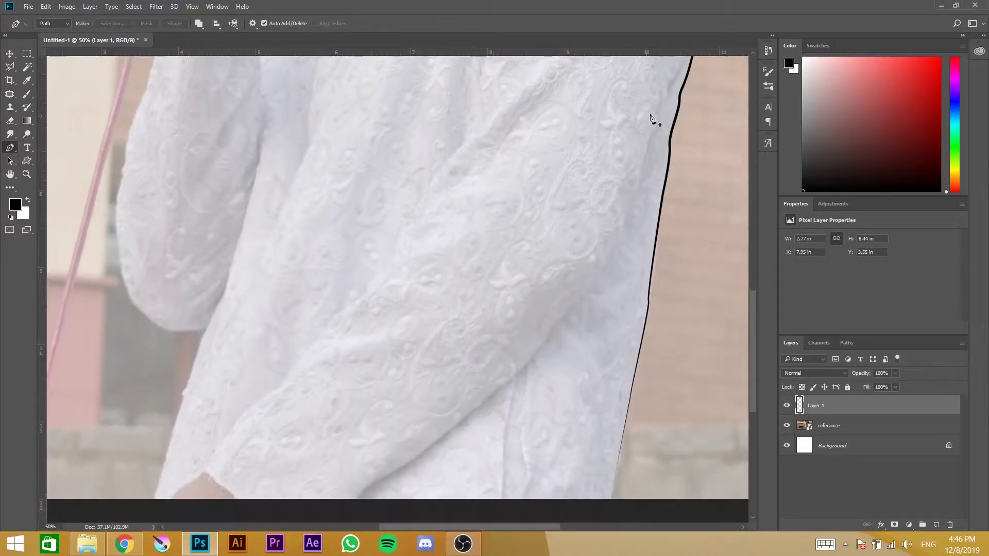
{"action": "left_click", "coordinate": [682, 65]}
{"action": "left_click_drag", "start_coordinate": [659, 102], "coordinate": [656, 113]}
{"action": "left_click_drag", "start_coordinate": [630, 204], "coordinate": [627, 211]}
{"action": "left_click_drag", "start_coordinate": [607, 264], "coordinate": [576, 307]}
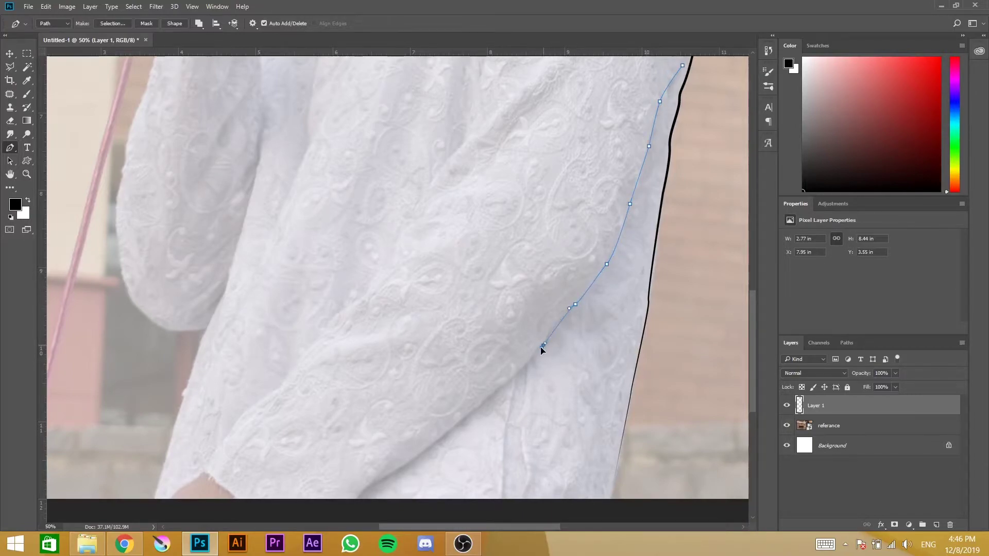